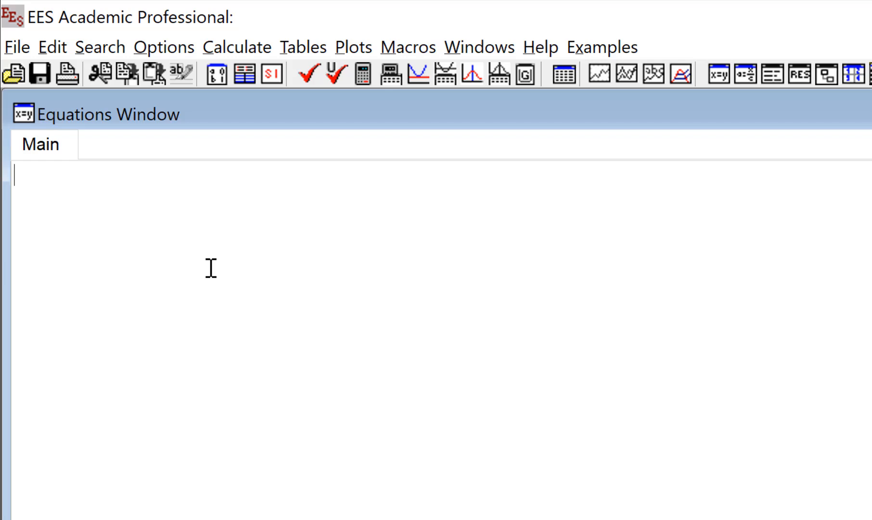
Step: Begin the equations with the $UnitSystem Degree directive and define the weight as W = 5 [lbf]
type("$Unit")
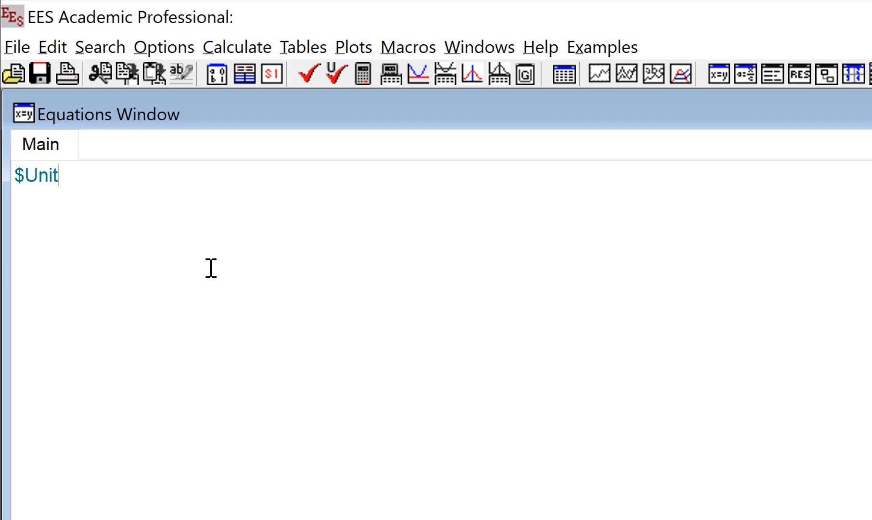
type("System Degree")
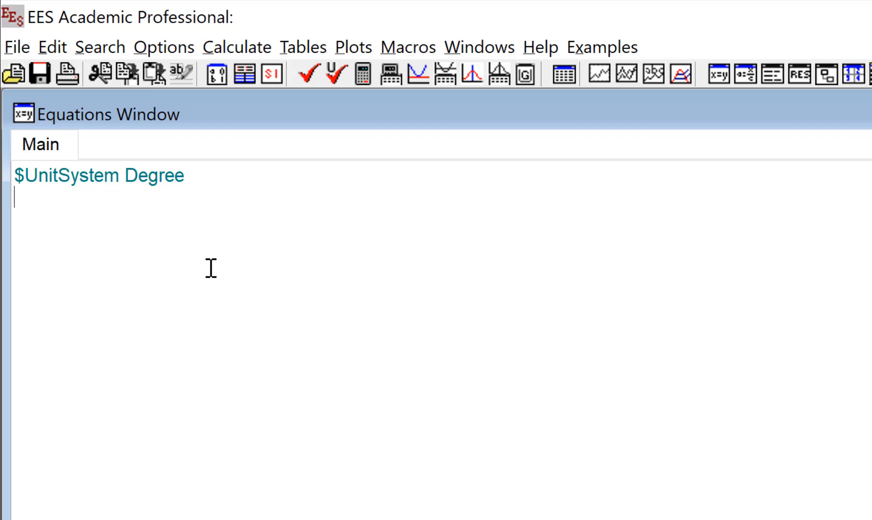
type("W")
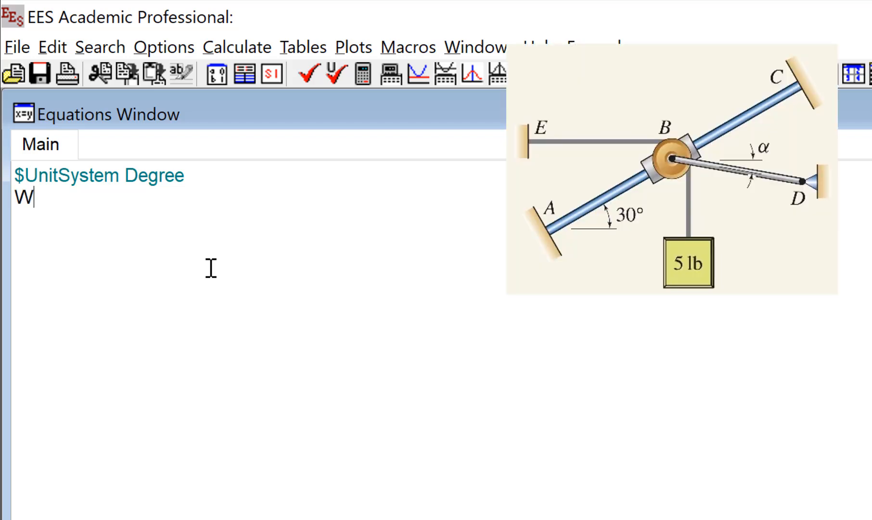
type(" = 5 [lbf] ")
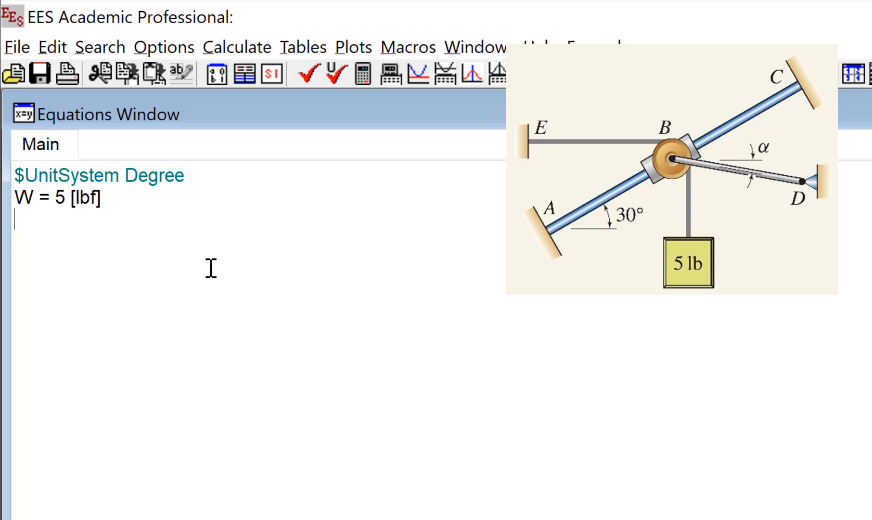
Step: Define the two angles as alpha = 0 [degree] and theta = 30 [degree] below the weight
type("alpha = ")
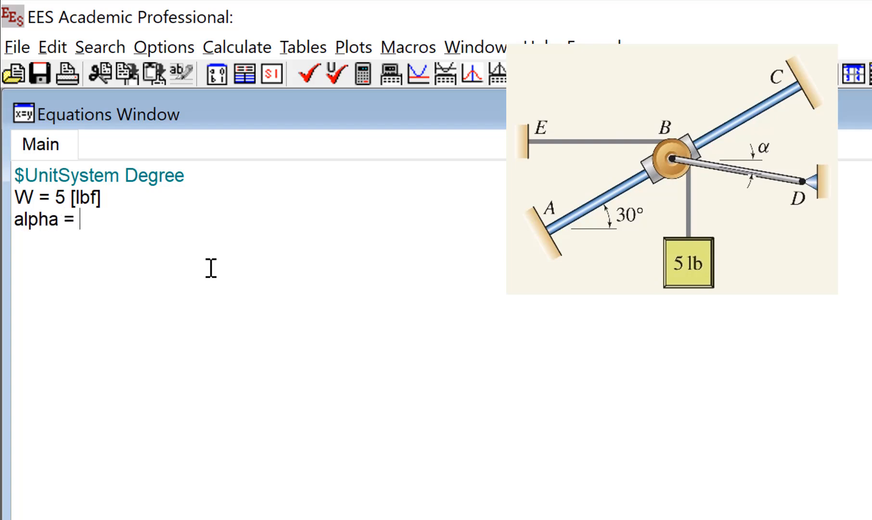
type("0 [degree]")
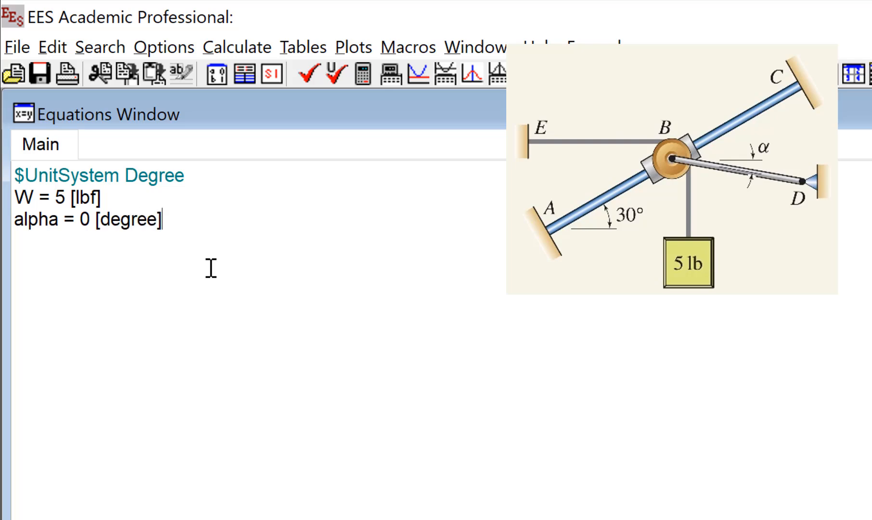
key("Return")
type("theta =")
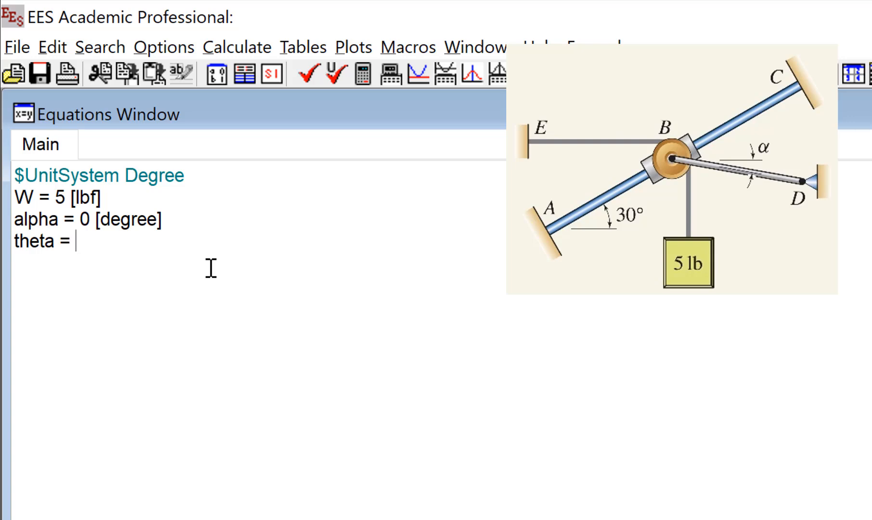
type("30 [degree]")
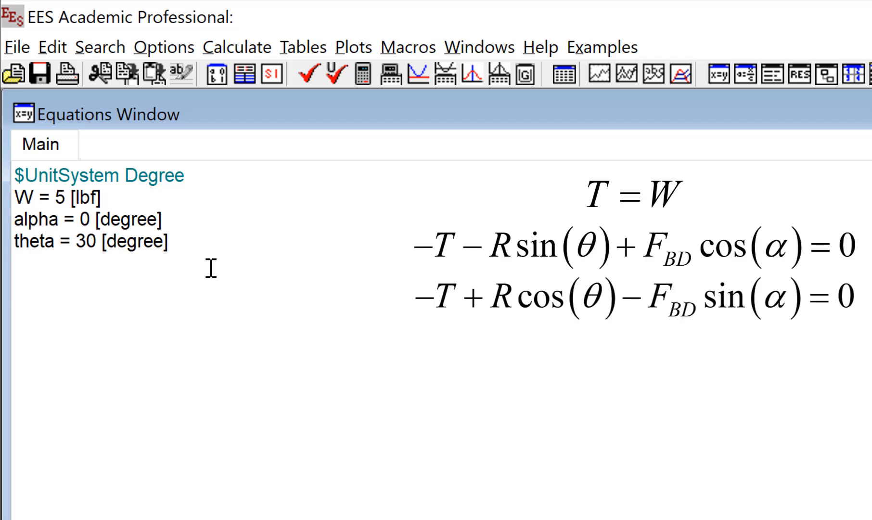
Step: After a blank line, enter T = W and the horizontal force balance -T - R*sin(theta)+F_BD*cos(alpha)=0
type("T = W")
key("Return")
type("-T - R")
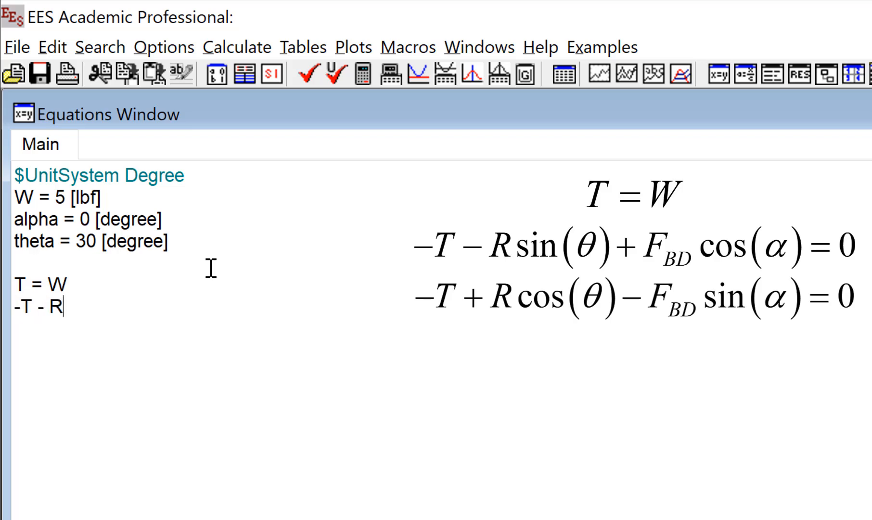
type("*")
type("sing(")
key("BackSpace")
key("BackSpace")
type("(theta)")
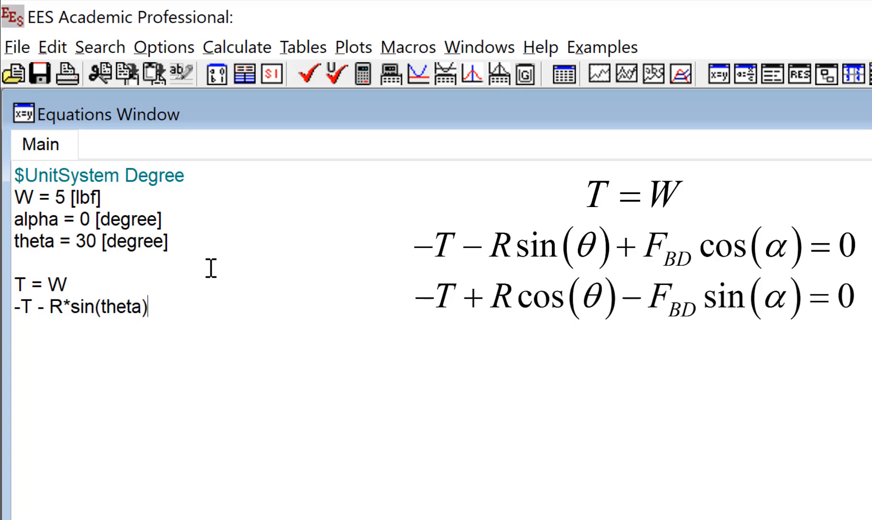
type("+F_BD")
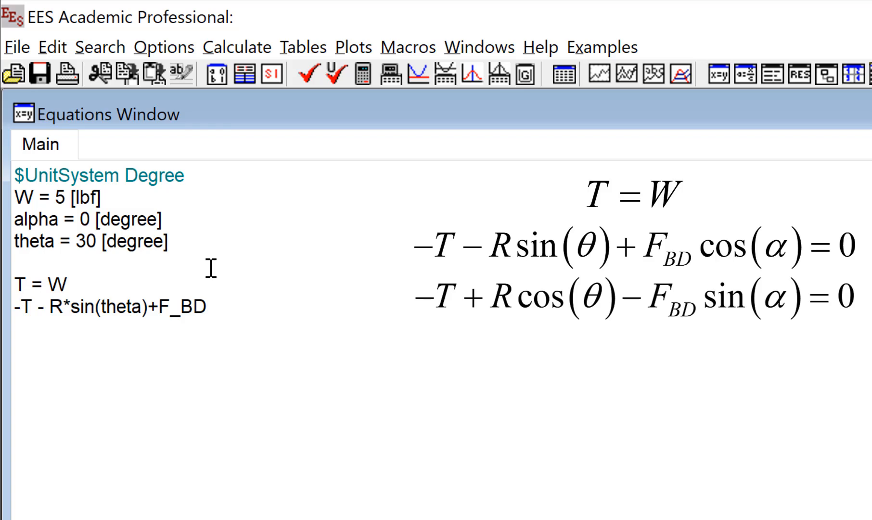
type("*cos(alpha)=")
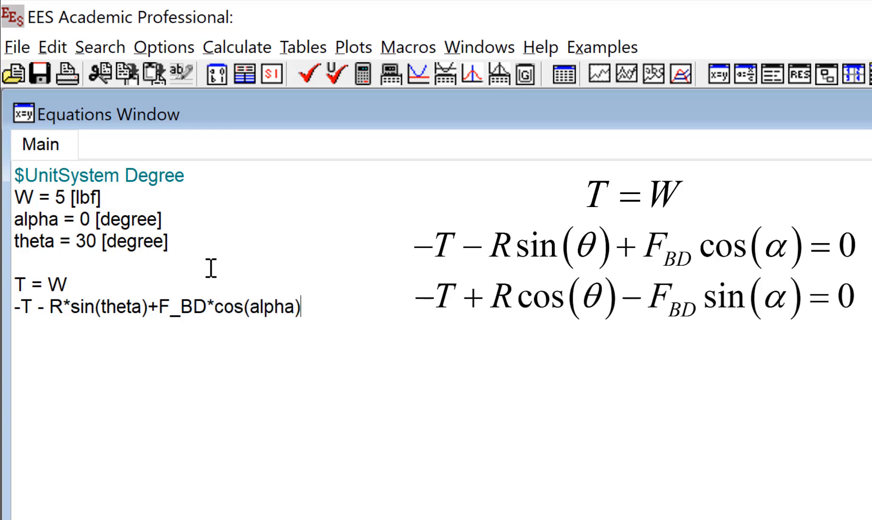
type("0 -")
Step: Enter the vertical force balance -T -F_BD*sin(alpha)+R*cos(theta) = 0 on the next line
type("T")
type(" -F")
type("_BD")
type("*sin(alpha)")
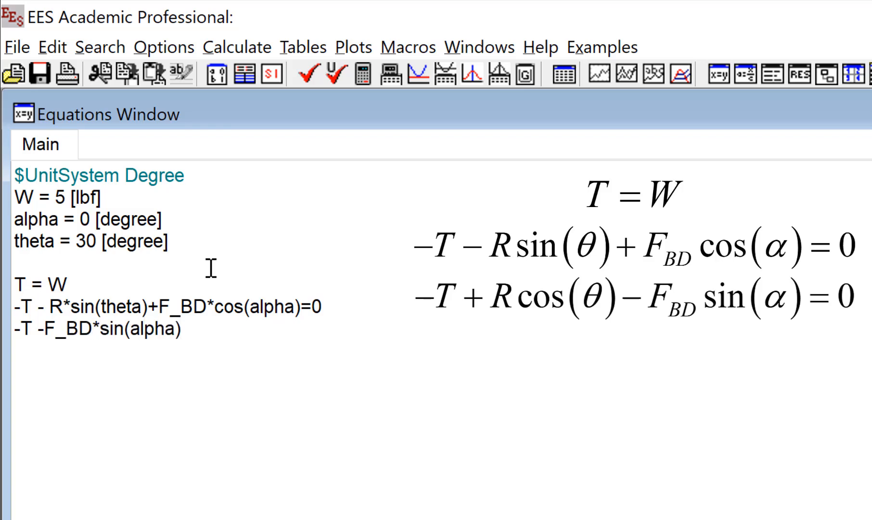
type("+R*cos(thet")
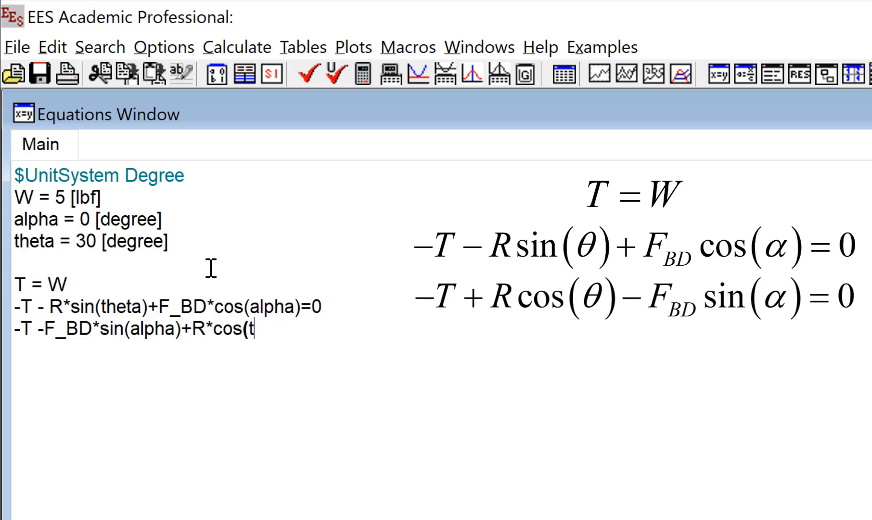
type("a) = 0")
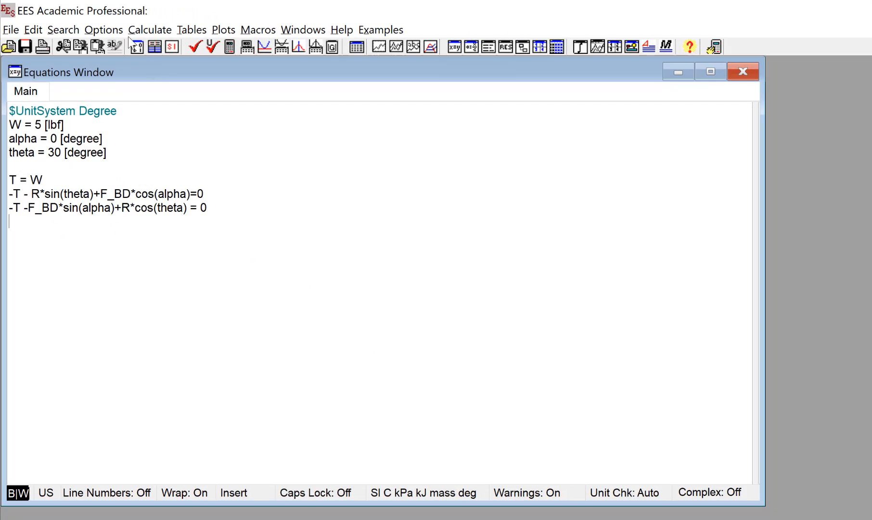
Step: Solve the equation set and move the Solution window so all results are in view
left_click(142, 30)
left_click(156, 65)
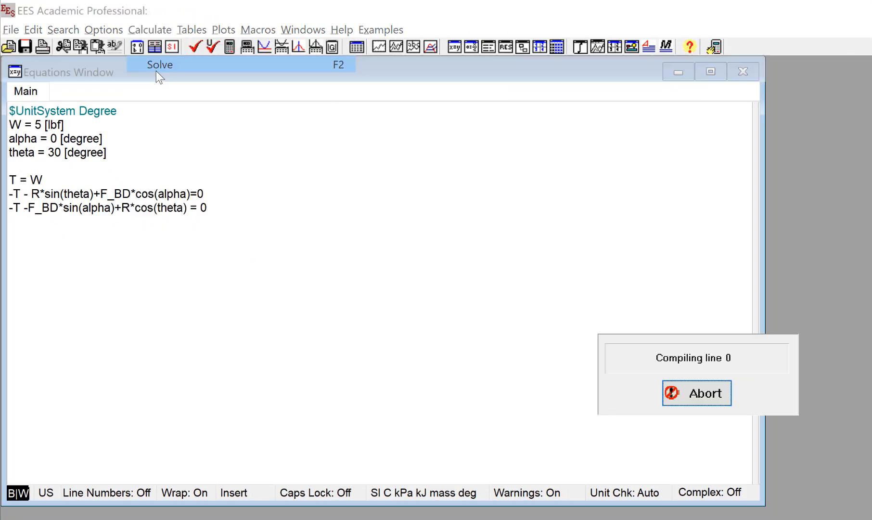
left_click(688, 436)
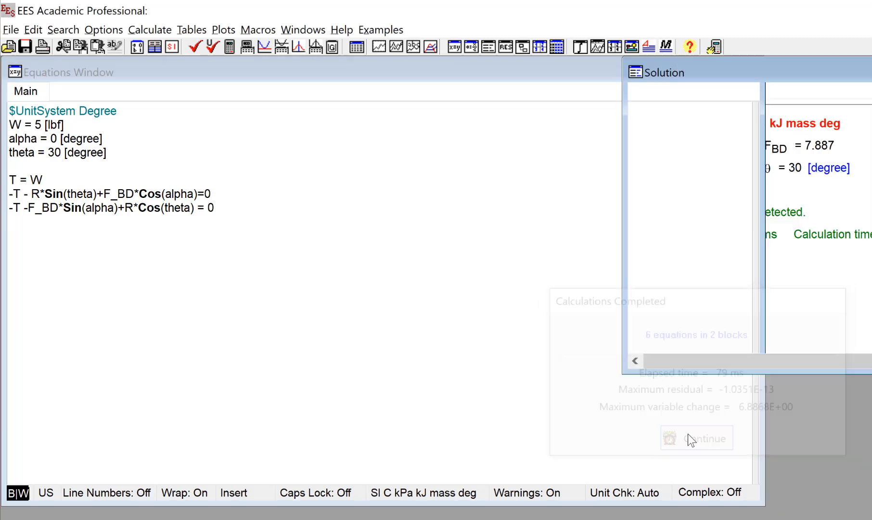
left_click_drag(826, 72, 470, 114)
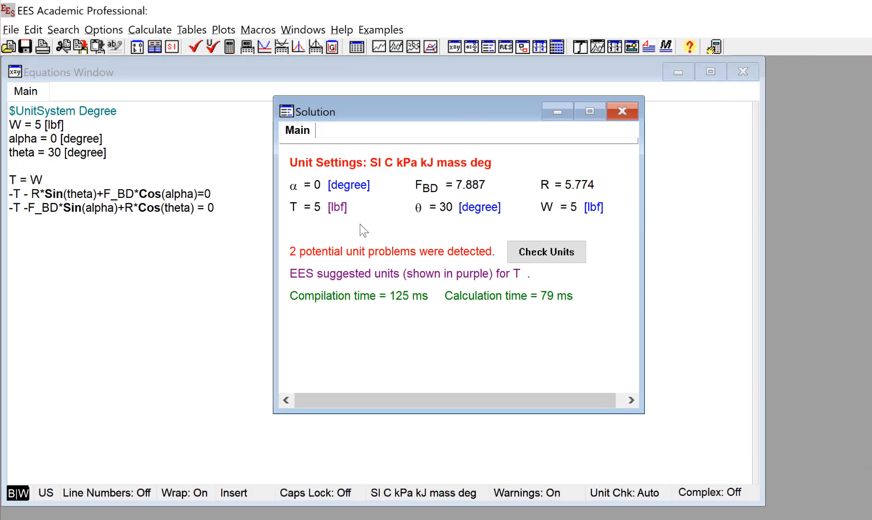
Step: Assign lbf as the units of T, F_BD and R in the Solution window
left_click(325, 211)
double_click(325, 206)
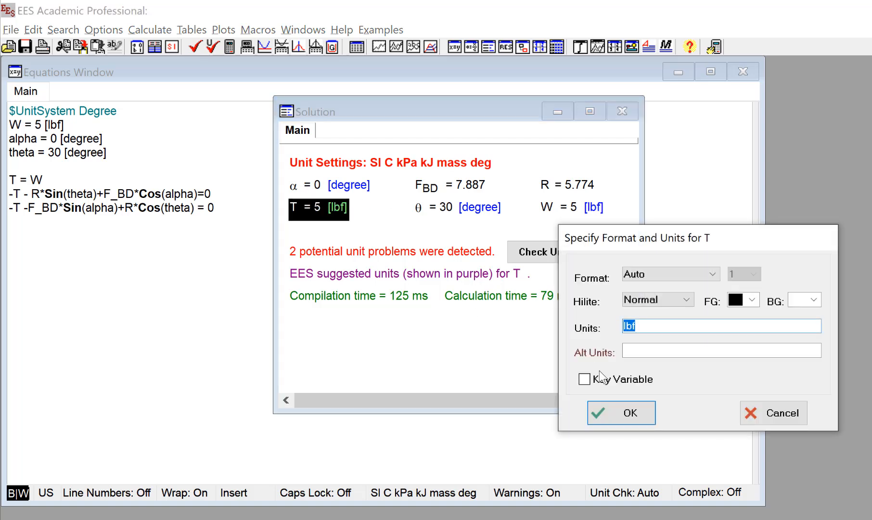
left_click(616, 422)
left_click(453, 190)
double_click(452, 191)
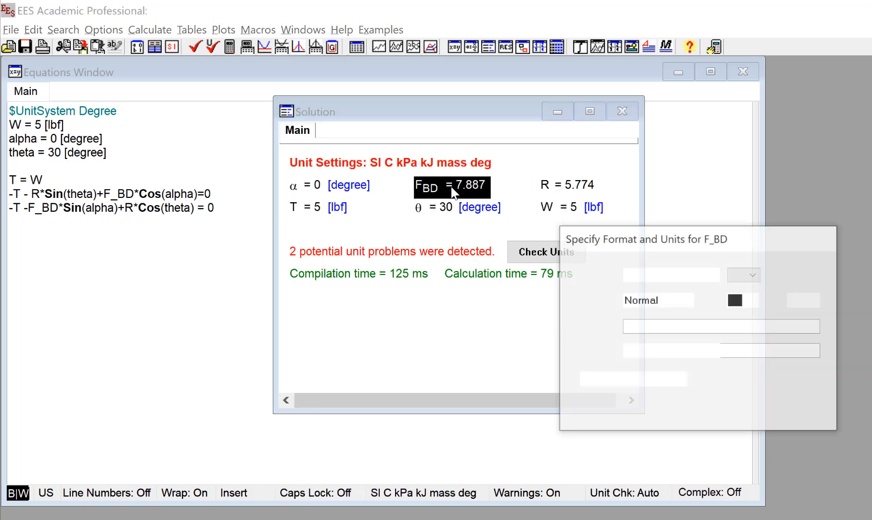
key("Return")
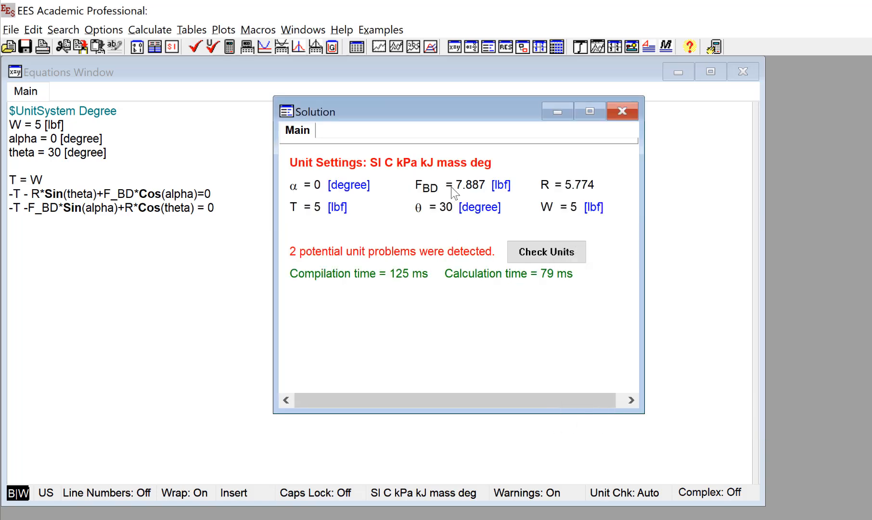
double_click(549, 184)
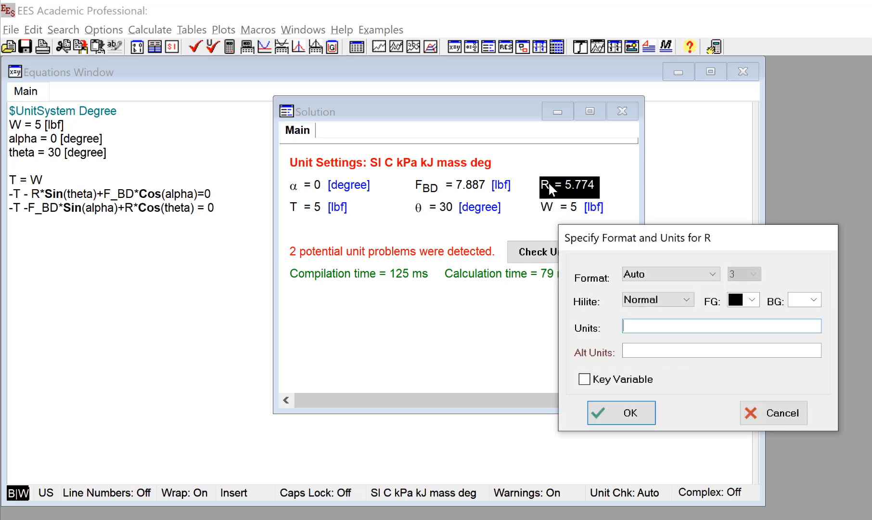
type("lbf")
key("Return")
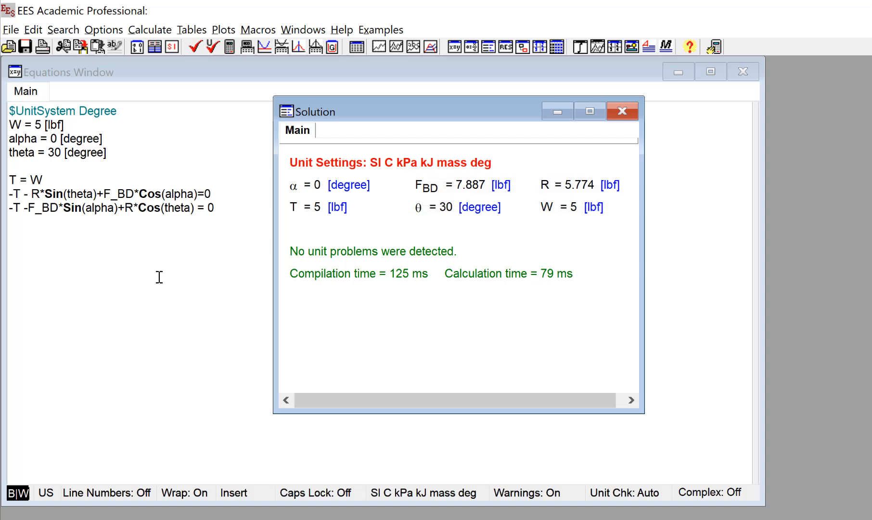
left_click_drag(121, 139, 2, 141)
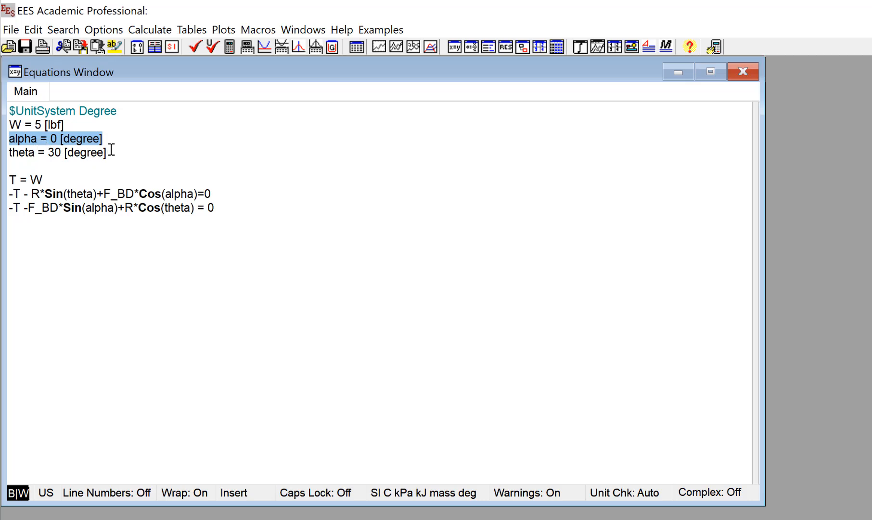
left_click_drag(102, 193, 137, 193)
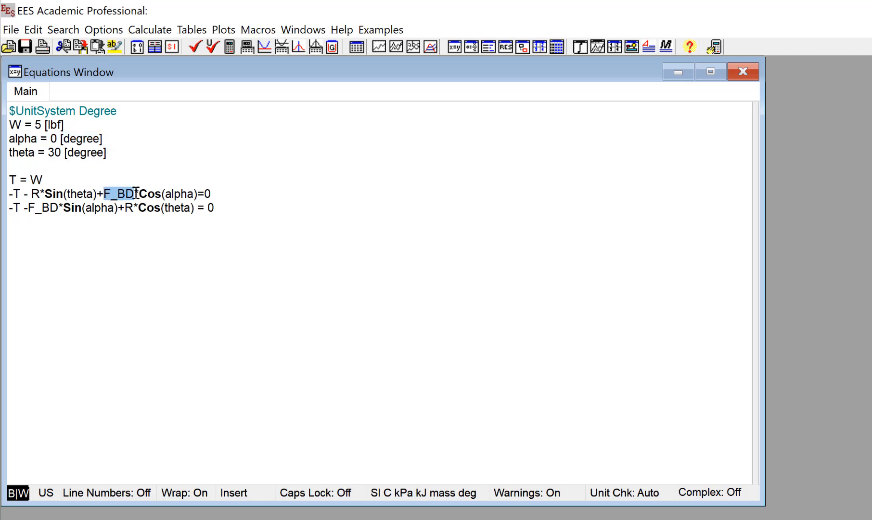
left_click(174, 180)
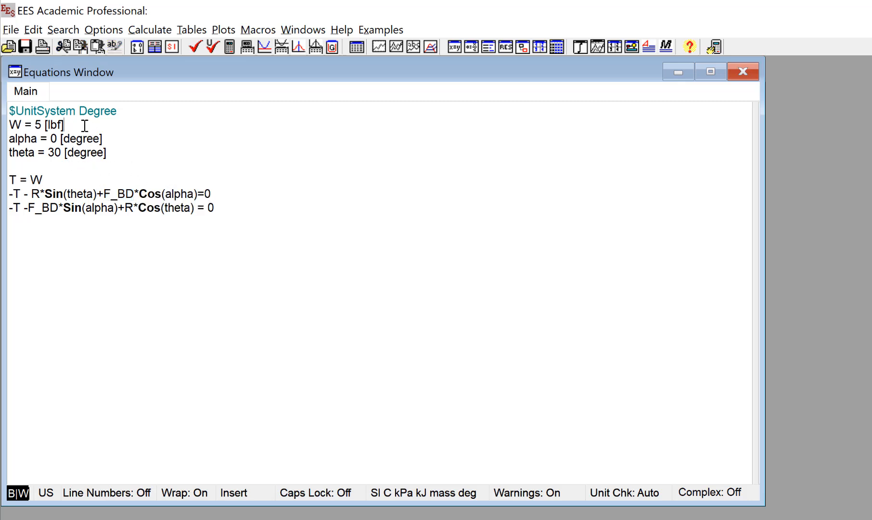
left_click_drag(110, 142, 4, 140)
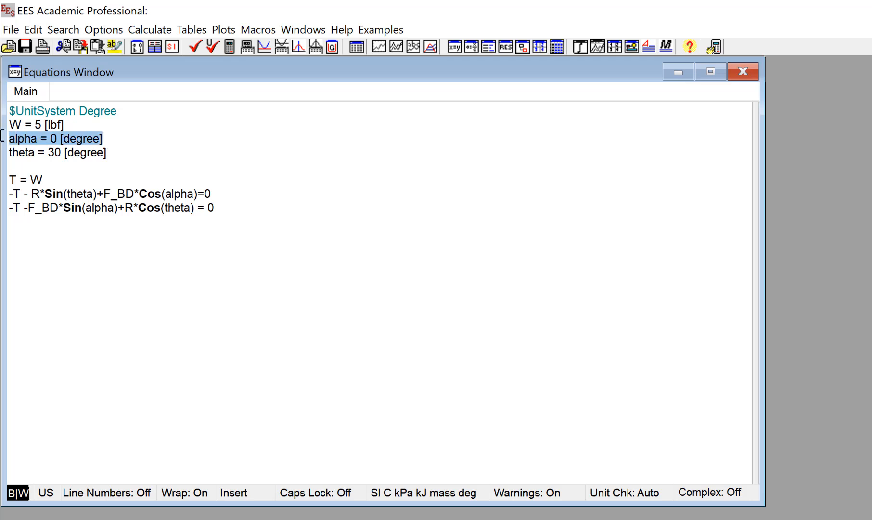
left_click(119, 139)
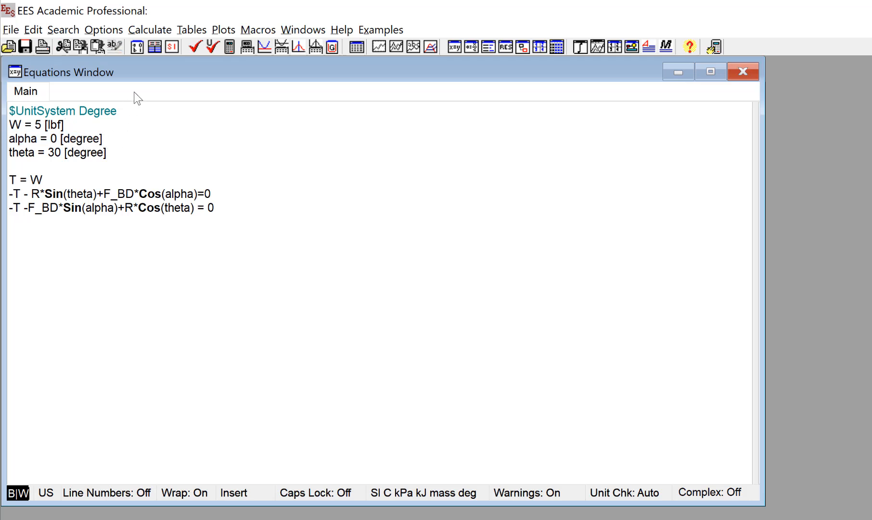
Step: Enclose the alpha = 0 [degree] line between $IfNot Parametric and $EndIf, with blank lines setting the block apart
left_click(103, 119)
key("Return")
key("Return")
type("$")
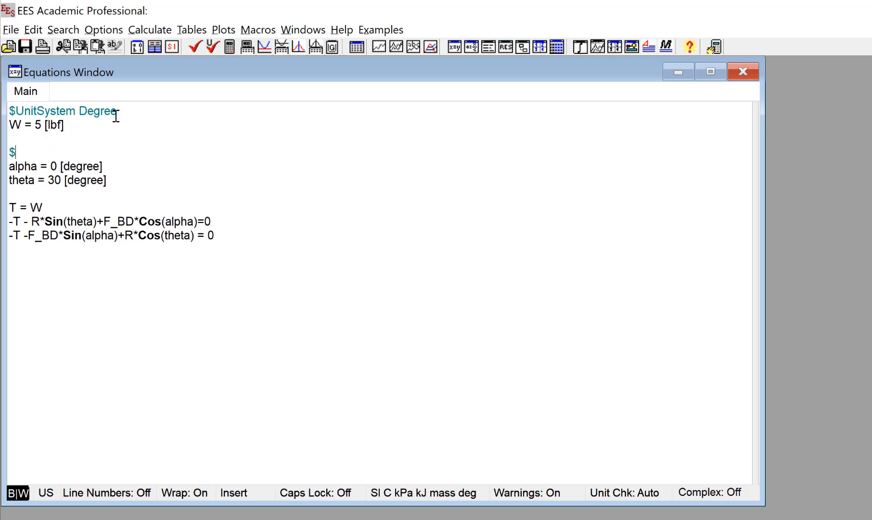
type("IfNot Parametric")
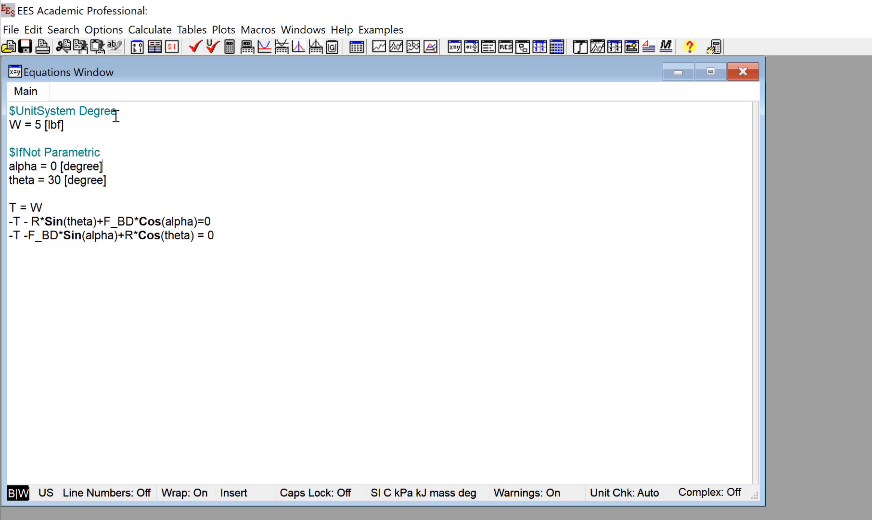
key("Return")
type("$En")
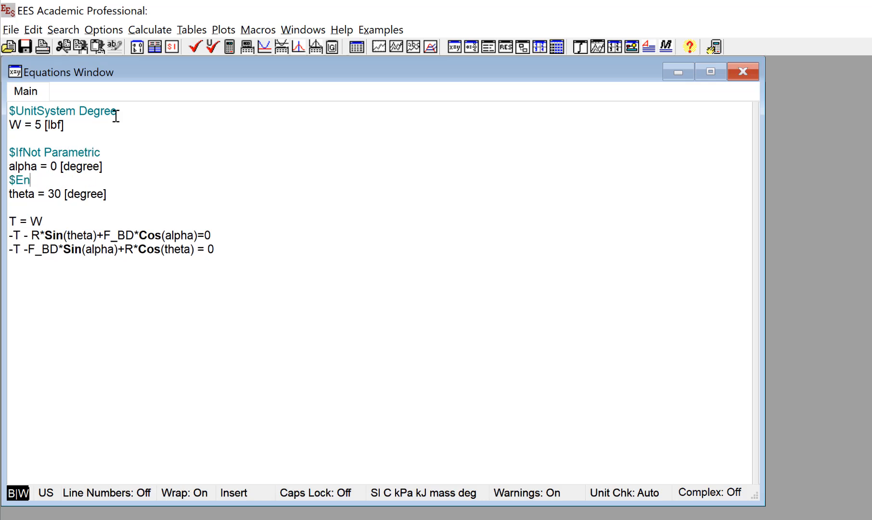
type("dIf")
key("Return")
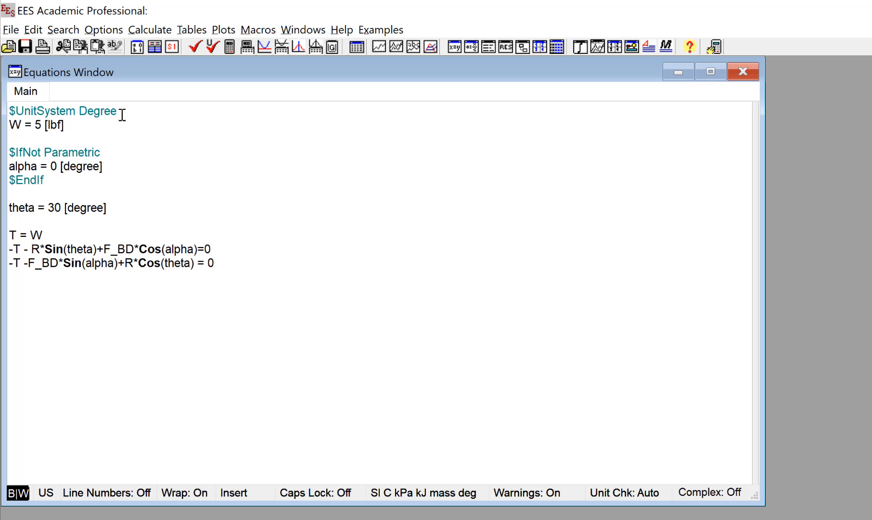
Step: Solve the equations again with the conditional block in place and return to the alpha line in the Equations window
left_click(149, 30)
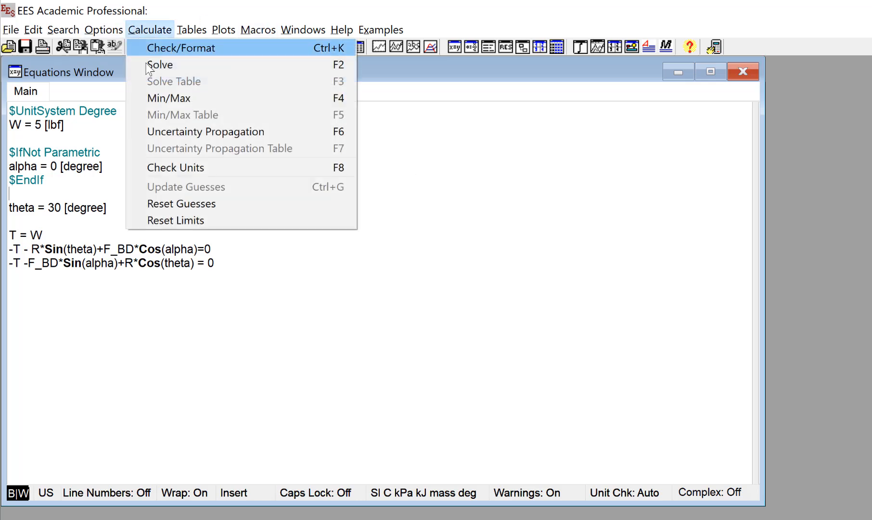
left_click(149, 65)
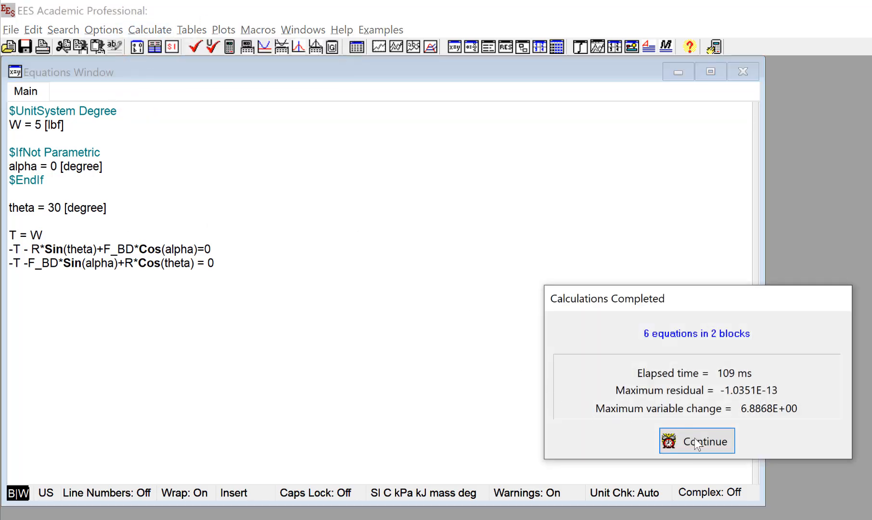
left_click(697, 444)
left_click(127, 166)
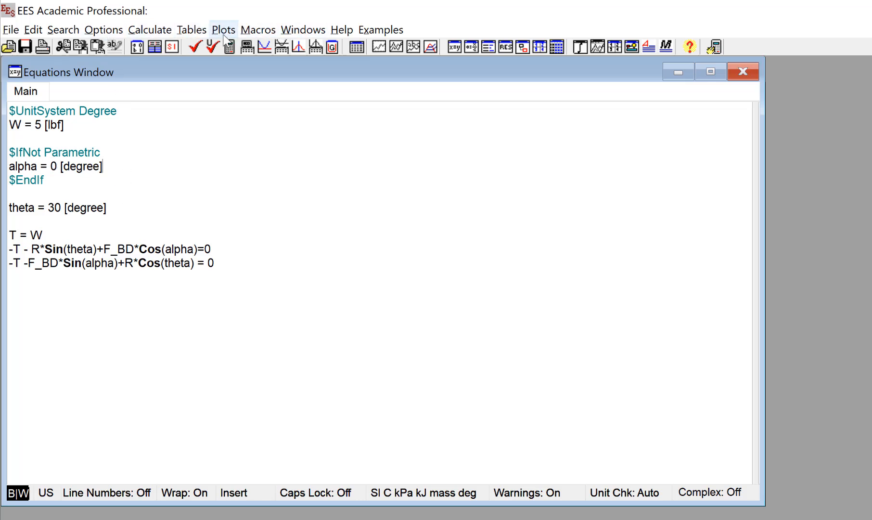
Step: Create a parametric table with 10 runs containing alpha and F_BD, and move it clear of the window's lower edge
left_click(192, 31)
left_click(203, 48)
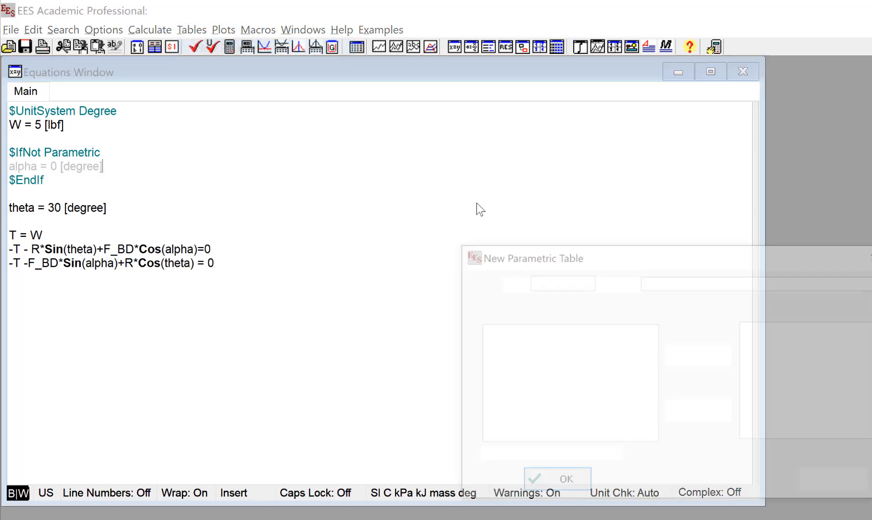
left_click_drag(652, 255, 456, 142)
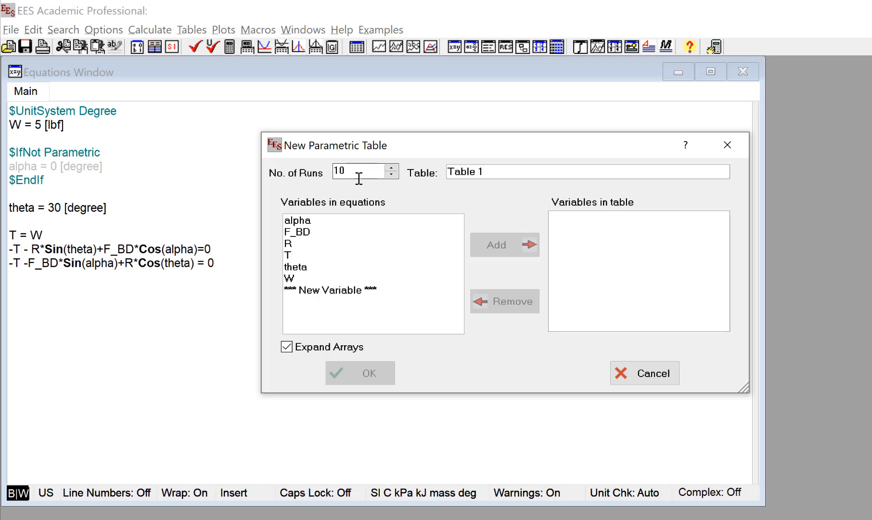
left_click(309, 221)
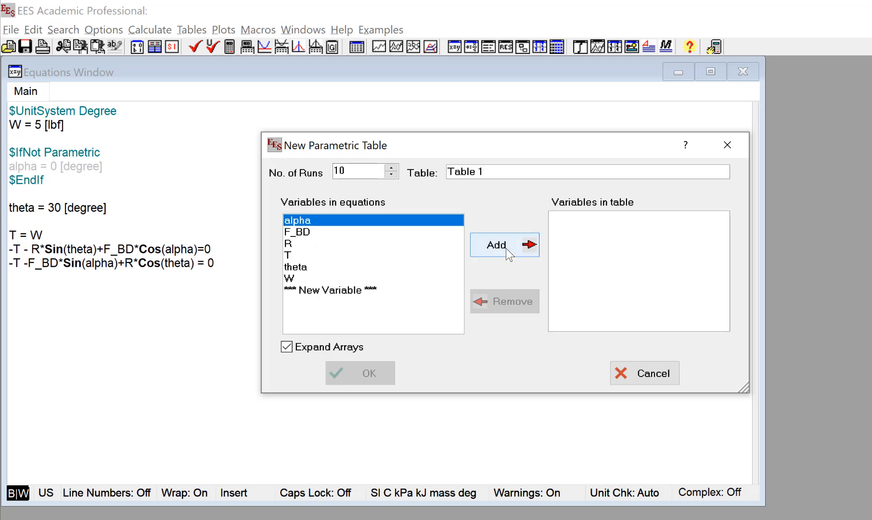
left_click(505, 246)
left_click(309, 219)
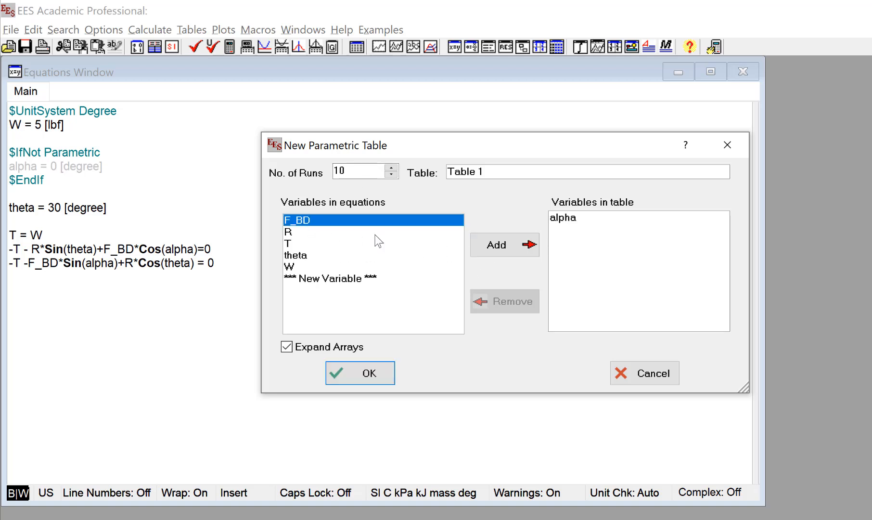
left_click(498, 243)
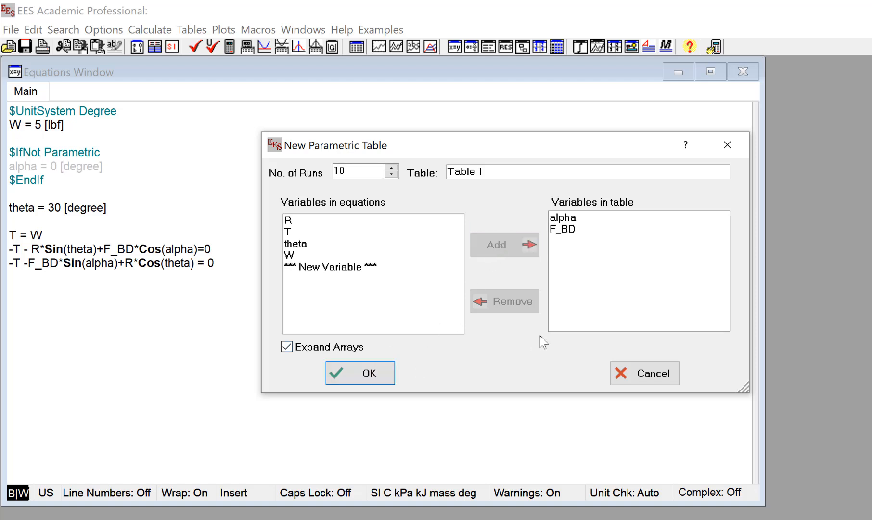
left_click(378, 371)
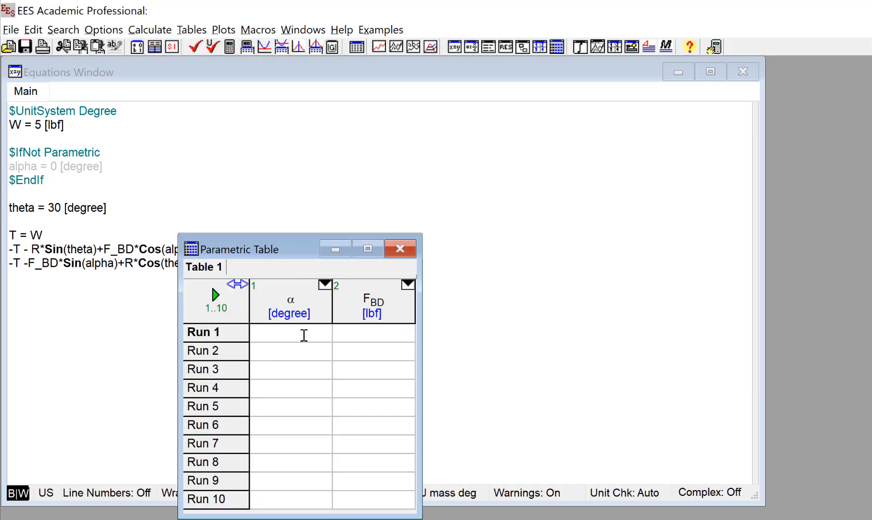
left_click_drag(256, 246, 232, 108)
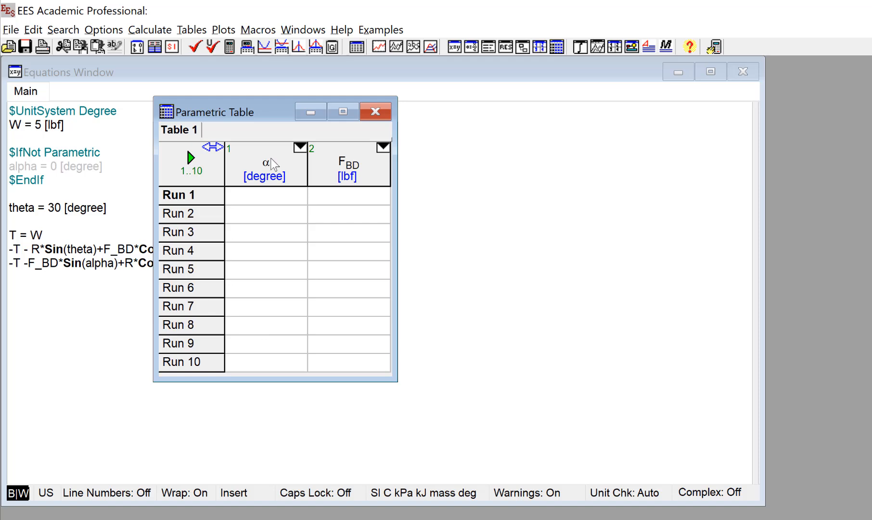
Step: Fill the alpha column for runs 1 to 10 with linearly spaced values from -50 to 50 degrees
right_click(272, 159)
left_click(299, 170)
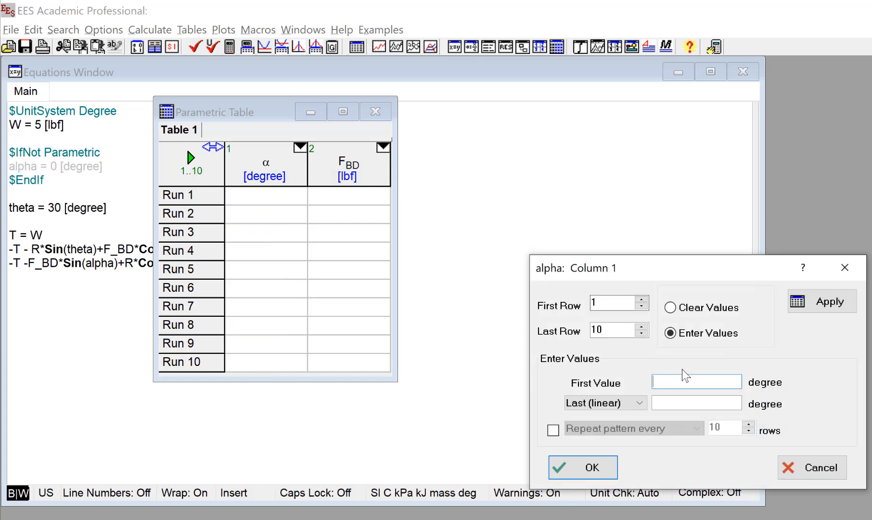
type("-50")
key("Tab")
type("50")
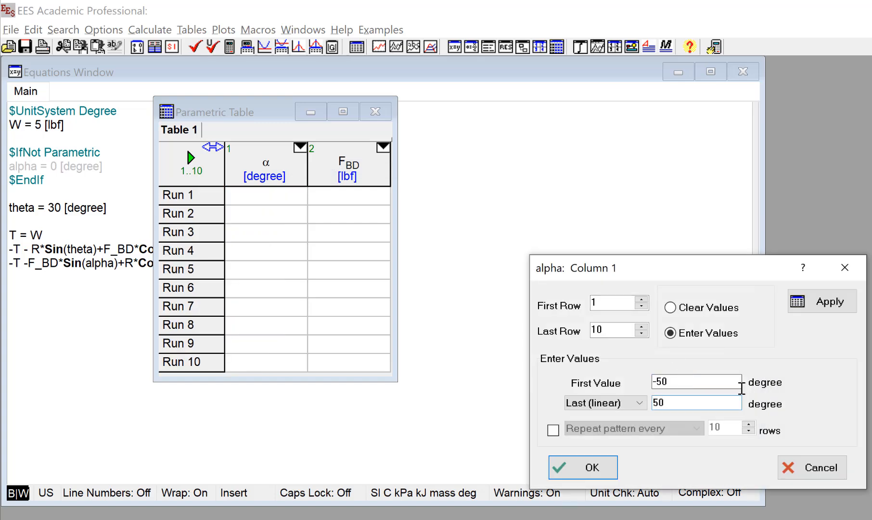
left_click(593, 467)
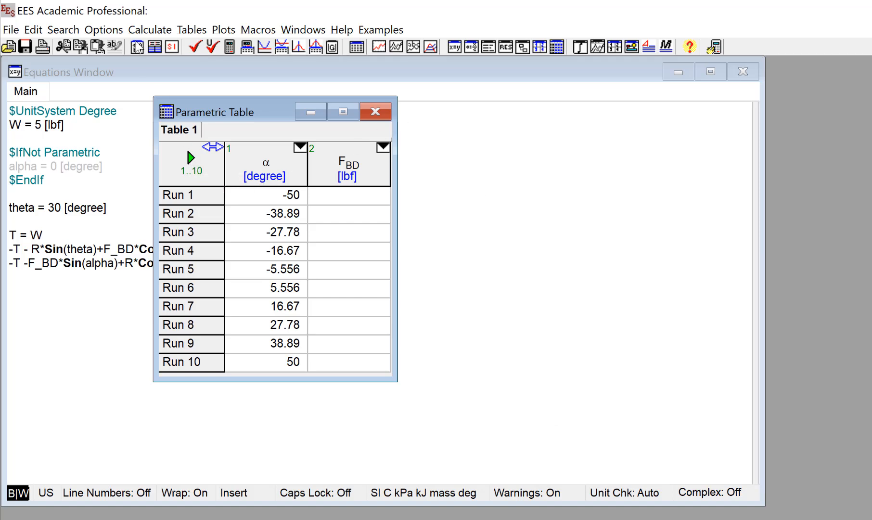
Step: Solve Table 1 for runs 1 to 10 with guess values updated and unit checking warnings shown
left_click(150, 30)
left_click(149, 80)
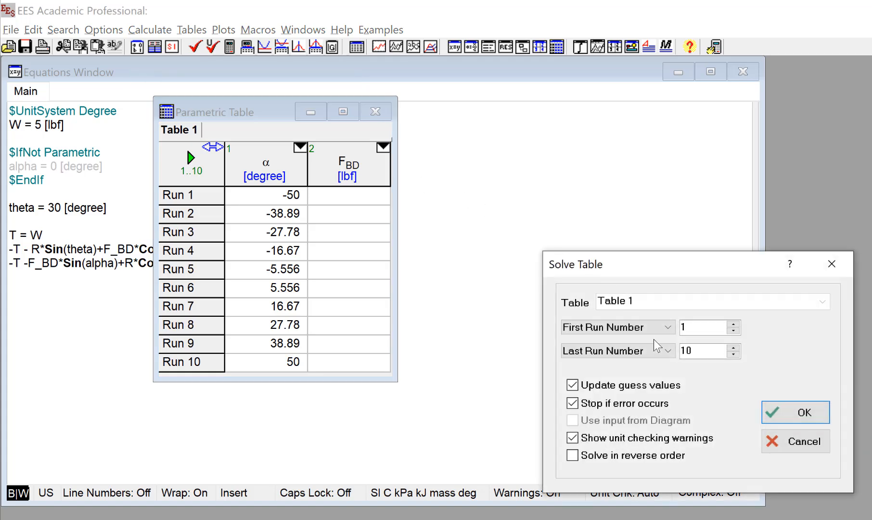
left_click(778, 412)
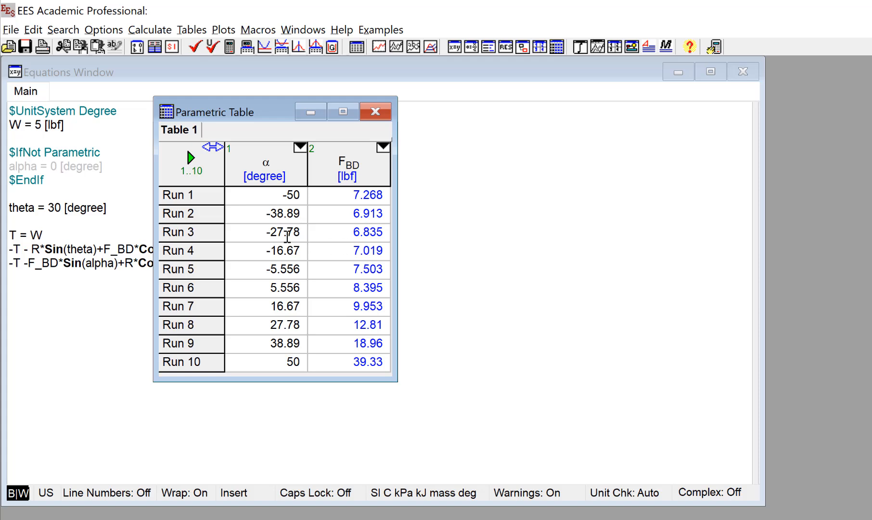
Step: Create an X-Y plot from Table 1 with alpha on the X-axis and F_BD on the Y-axis
left_click(226, 33)
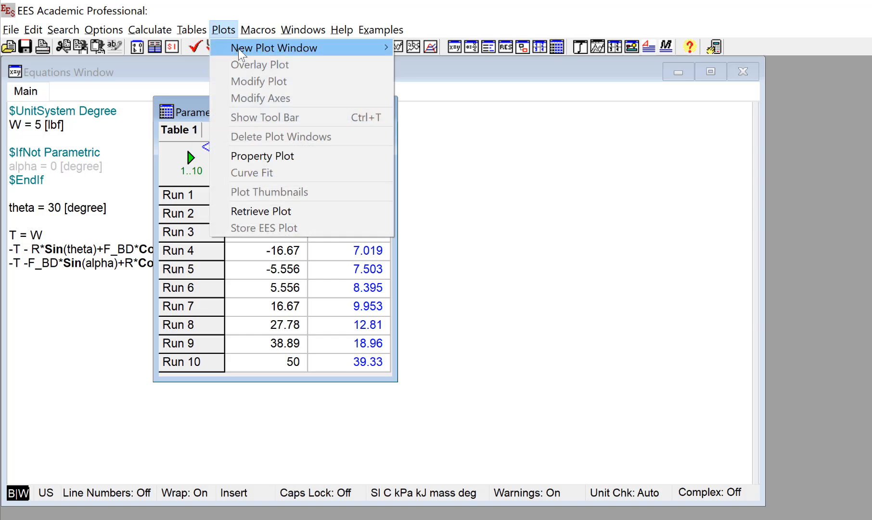
mouse_move(270, 48)
left_click(433, 47)
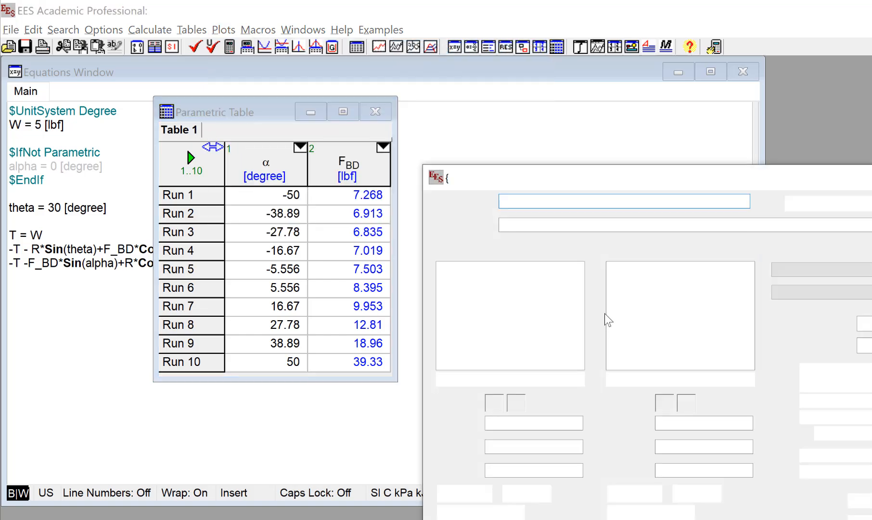
left_click_drag(609, 185, 591, 83)
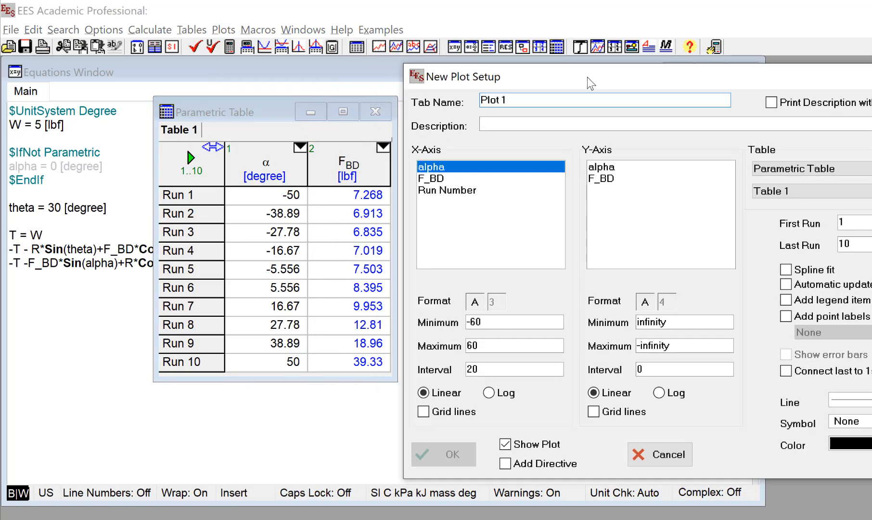
left_click(602, 178)
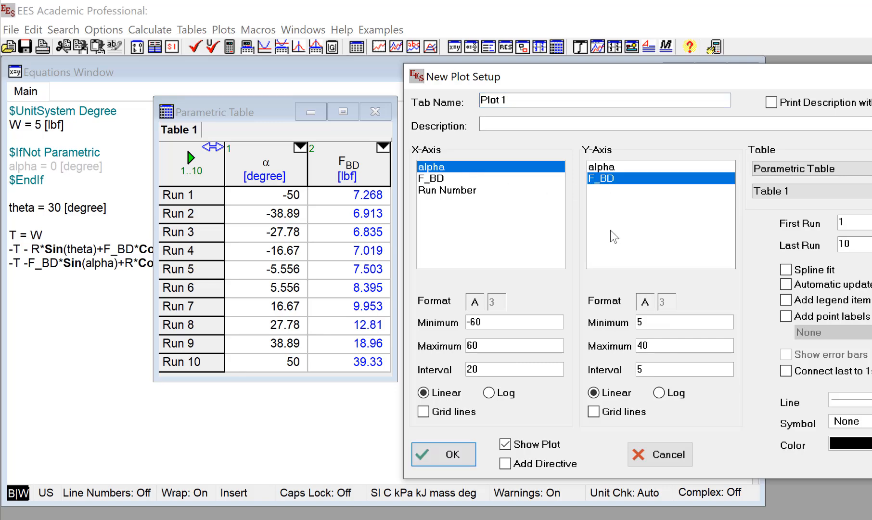
left_click(460, 453)
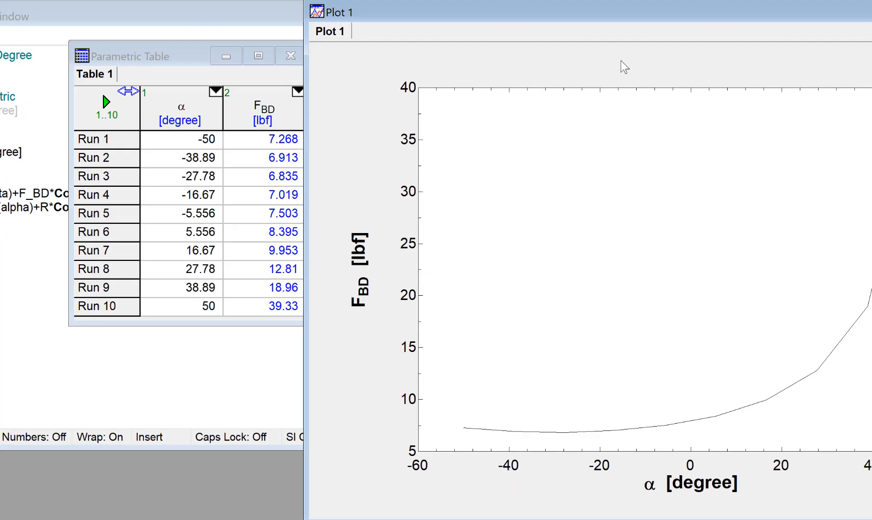
Step: Reposition the plot window and make a zoomed plot of the curve's low-force region, alpha from about -48 to 5 degrees
left_click_drag(529, 13, 167, 2)
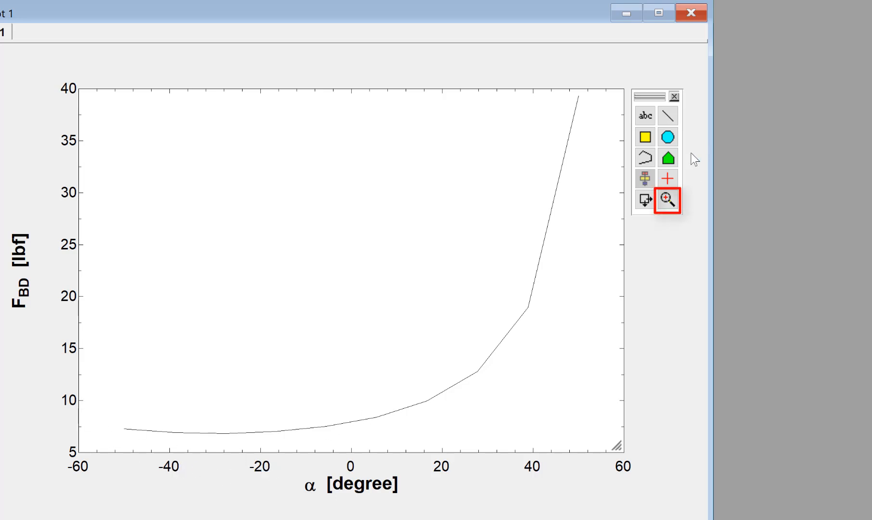
left_click(666, 198)
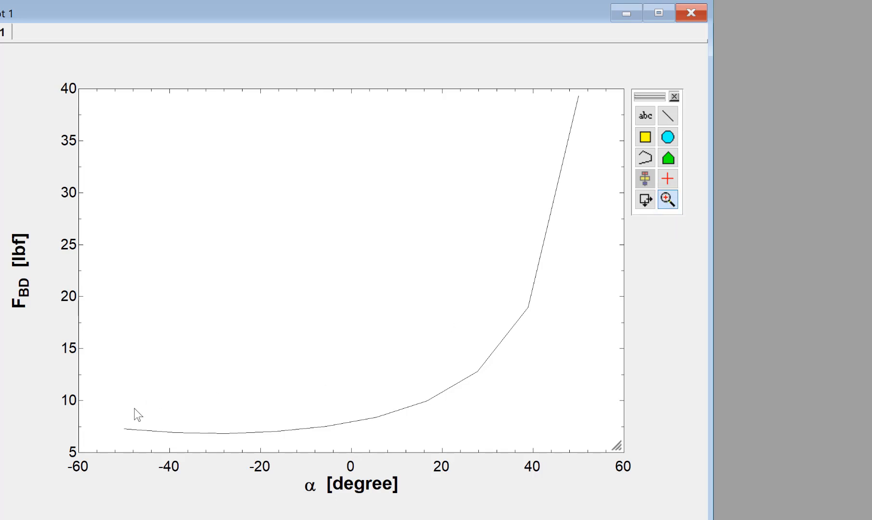
left_click_drag(131, 410, 376, 447)
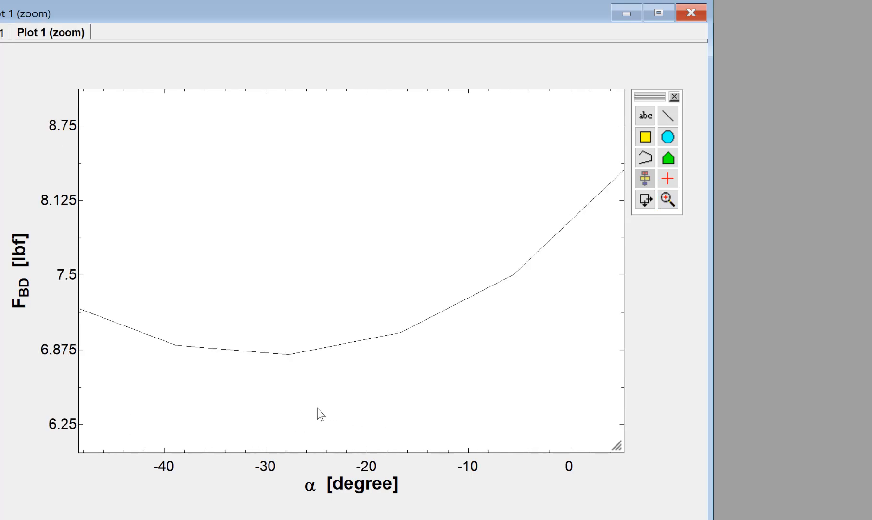